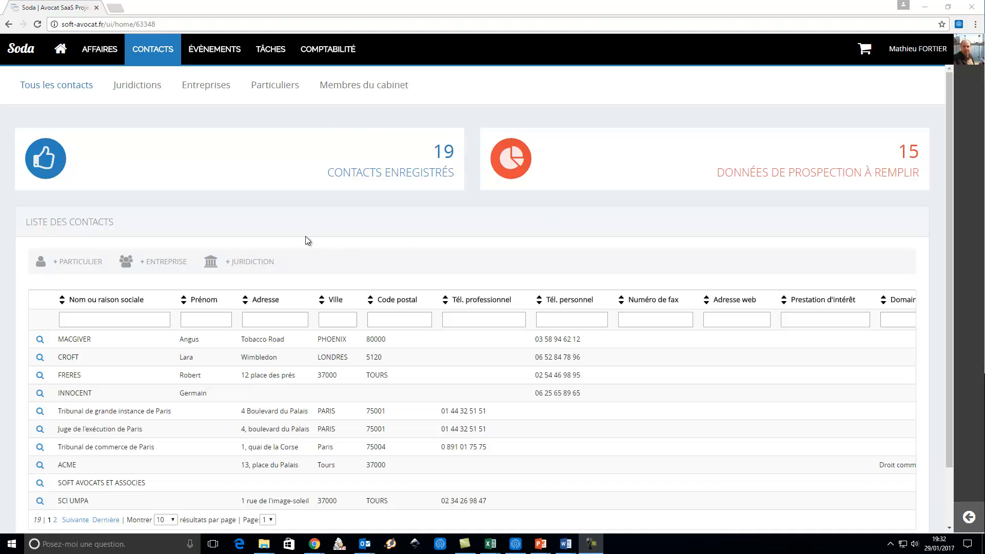
# Scroll down to the contact list and start a new individual (Particulier) contact
pyautogui.scroll(-1, 287, 226)
pyautogui.scroll(-1, 334, 269)
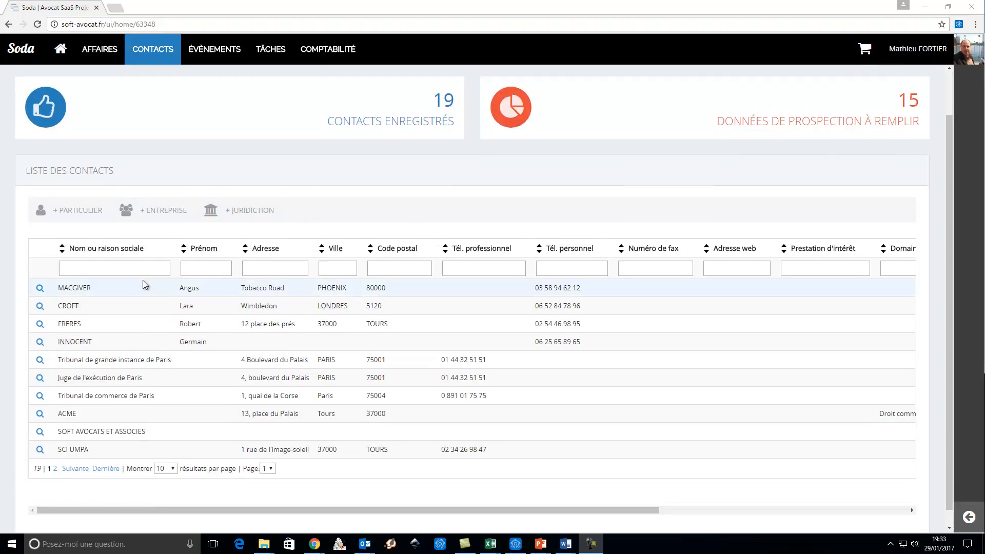
pyautogui.click(81, 219)
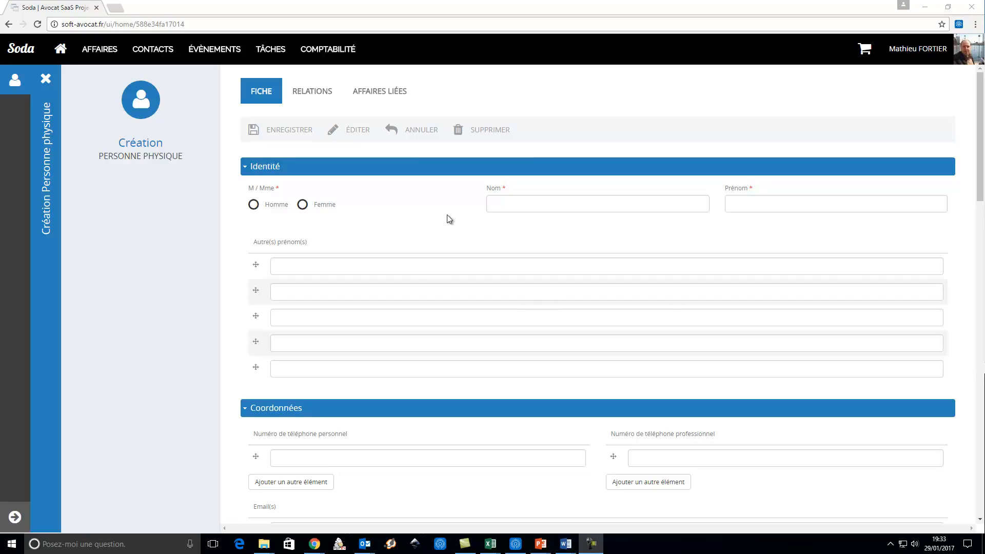
# Mark the new contact as Homme, enter the contact's surname and first name, and save
pyautogui.click(255, 205)
pyautogui.click(510, 203)
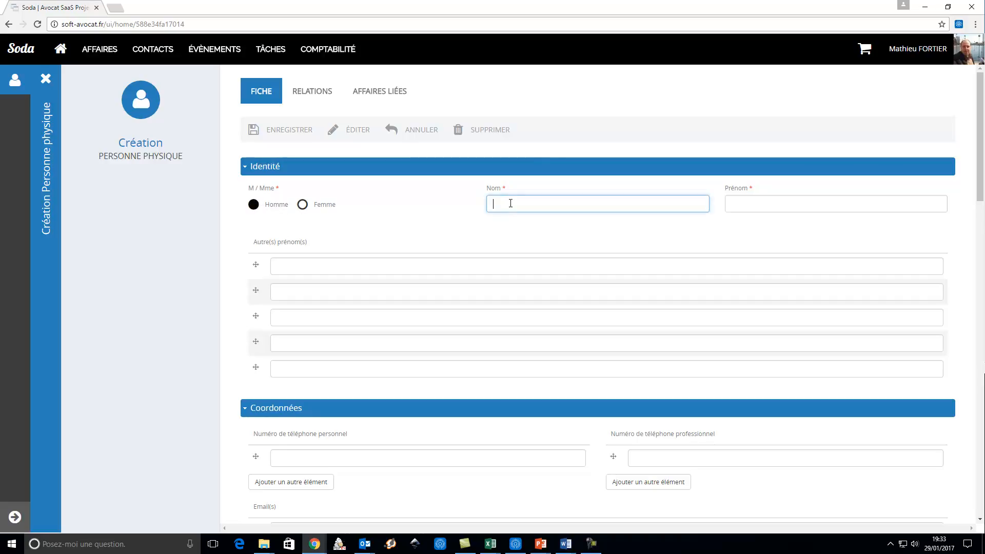
pyautogui.write('DURAND')
pyautogui.click(770, 204)
pyautogui.write('Claude')
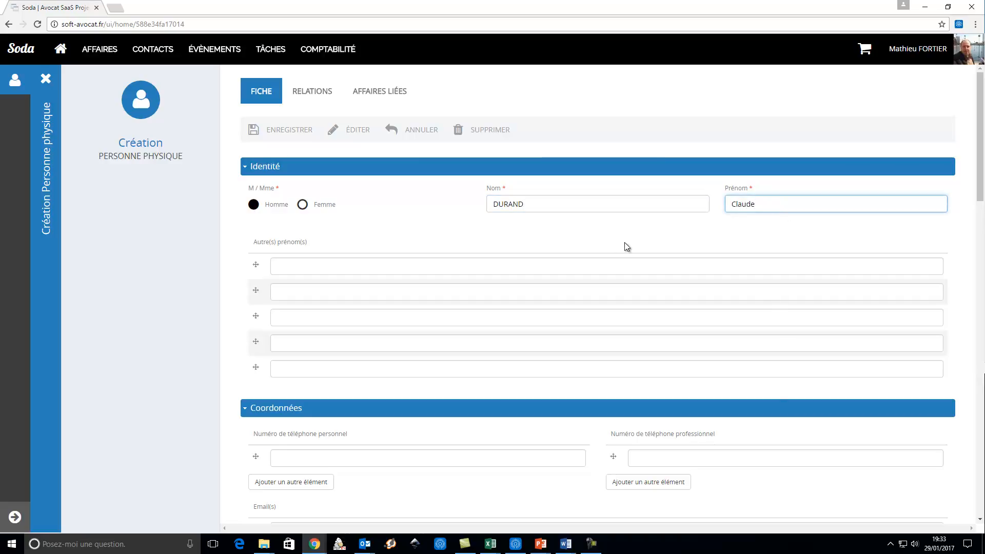
pyautogui.click(291, 138)
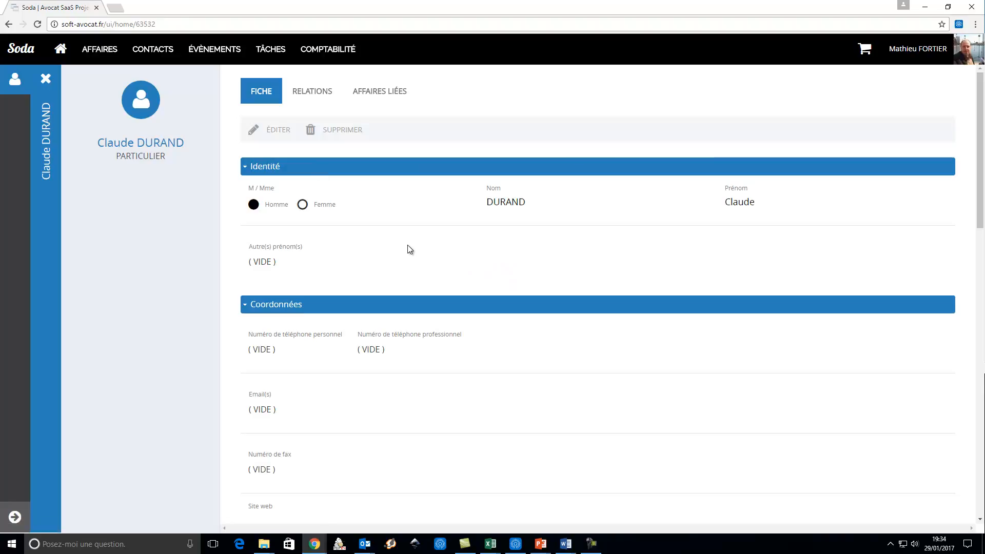
# Return to Tous les contacts and filter the Nom column by the new contact's surname
pyautogui.click(26, 508)
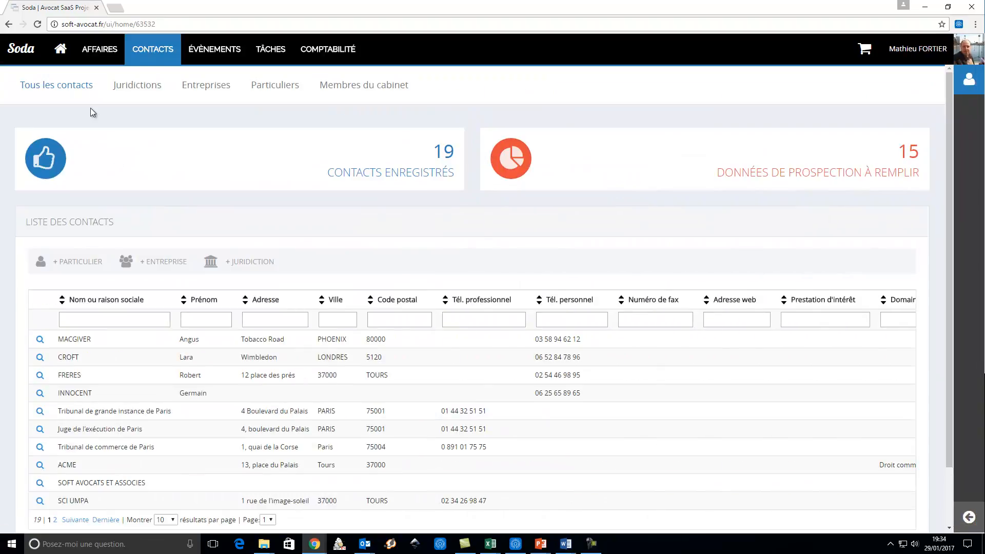
pyautogui.click(69, 88)
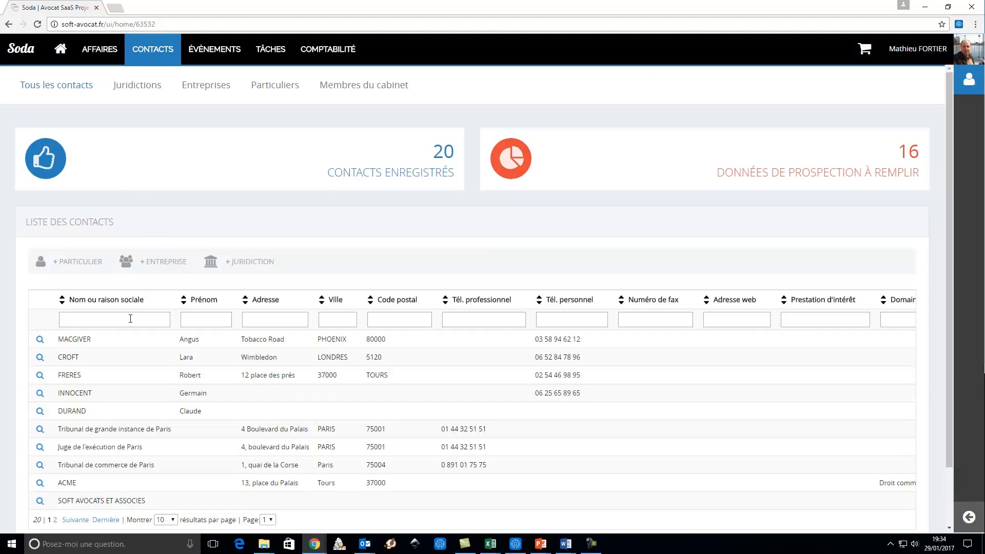
pyautogui.click(128, 320)
pyautogui.write('DURAND')
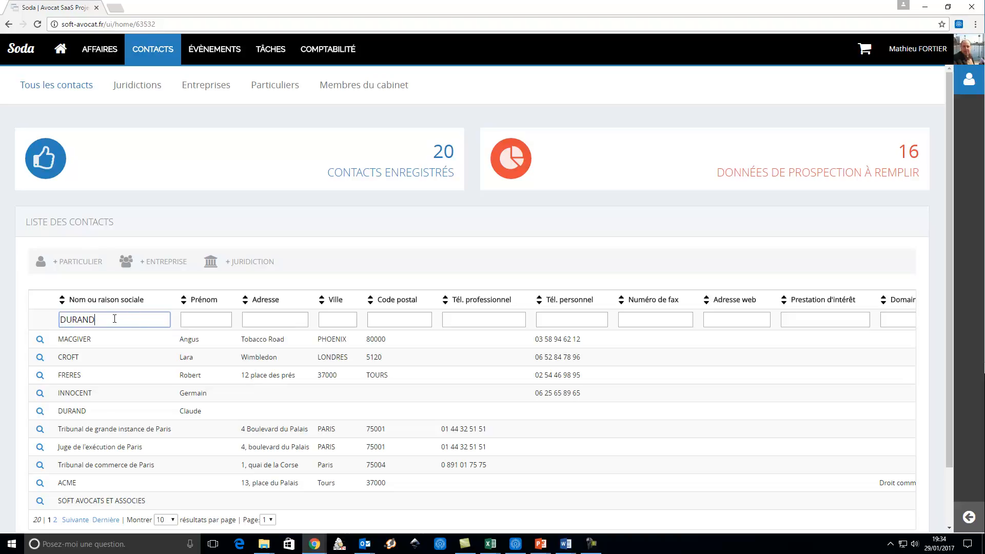
pyautogui.press('Return')
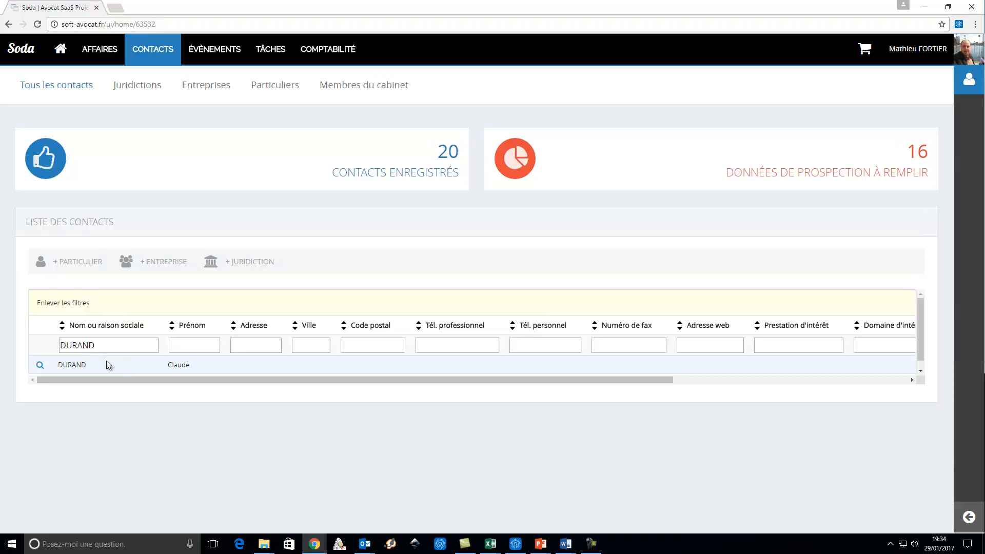
# Open the filtered contact's record, switch it to edit mode and review the whole form
pyautogui.click(40, 366)
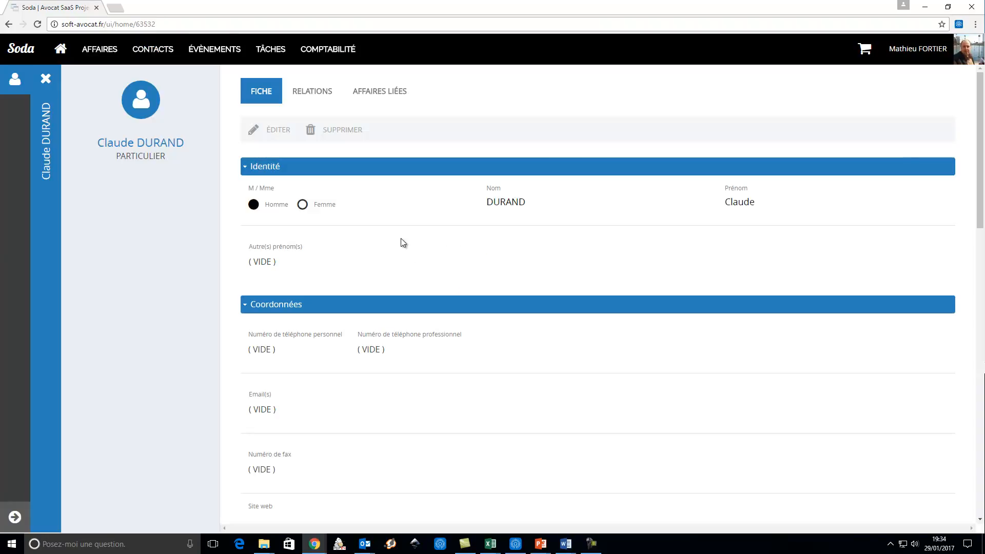
pyautogui.click(275, 130)
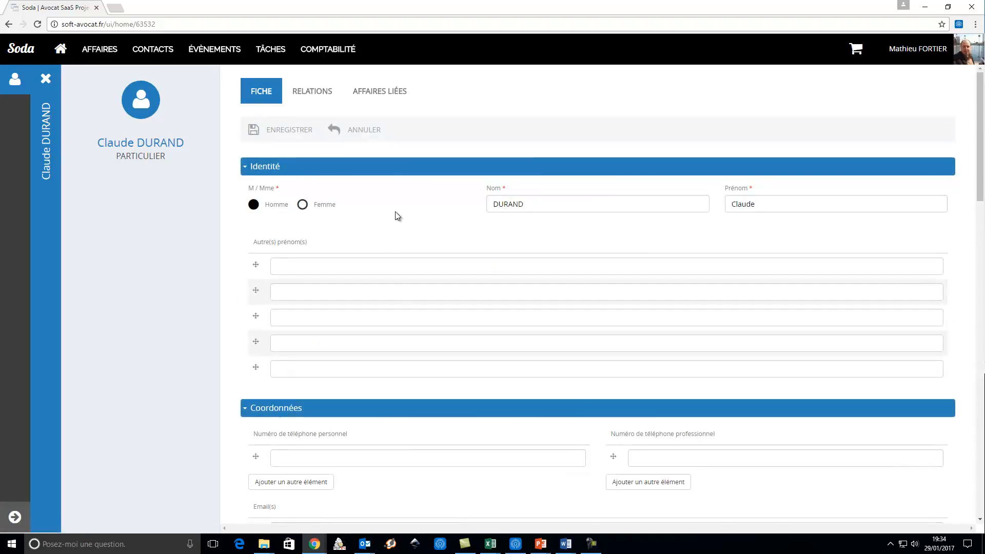
pyautogui.scroll(-2, 397, 210)
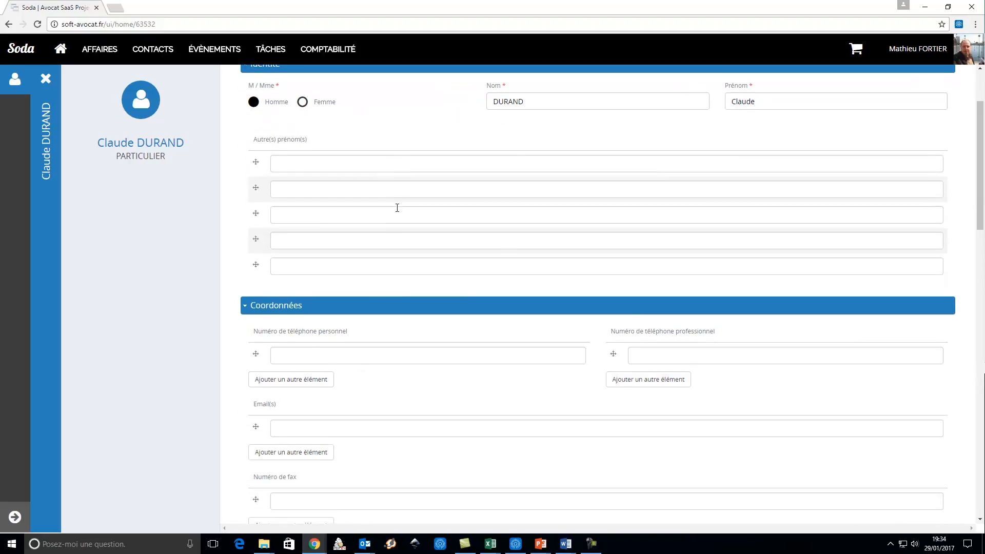
pyautogui.scroll(2, 396, 205)
pyautogui.scroll(-3, 374, 216)
pyautogui.scroll(-1, 326, 260)
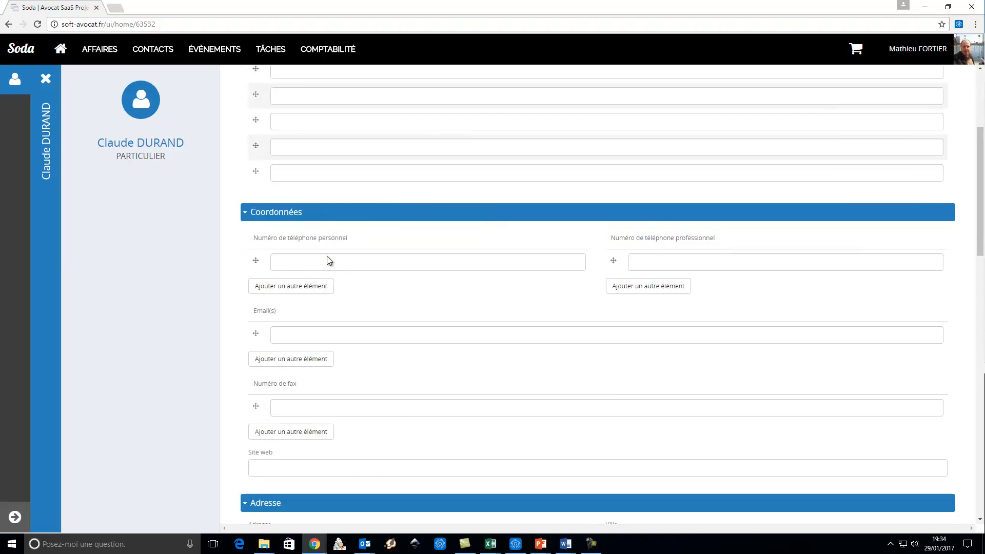
pyautogui.scroll(-3, 337, 263)
pyautogui.scroll(-3, 338, 262)
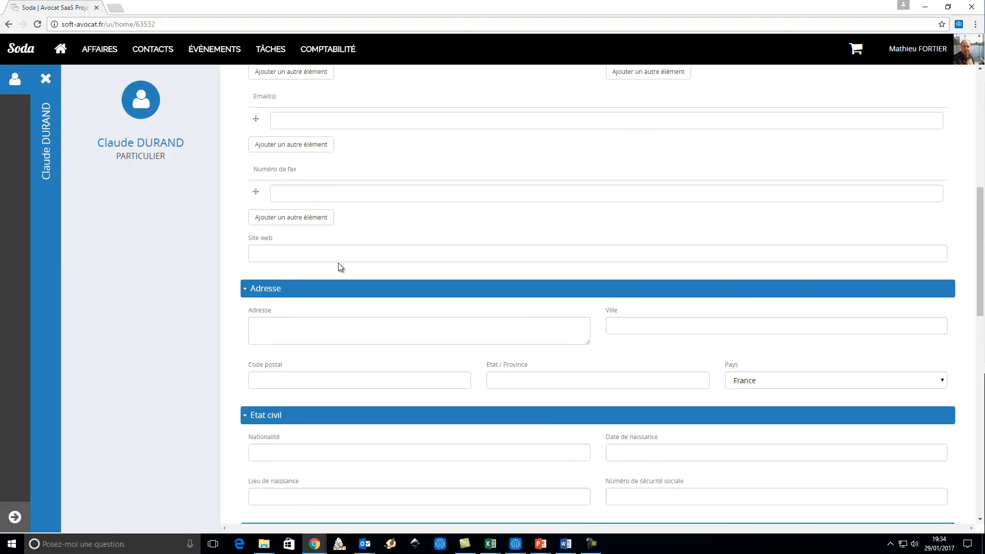
pyautogui.scroll(-3, 338, 267)
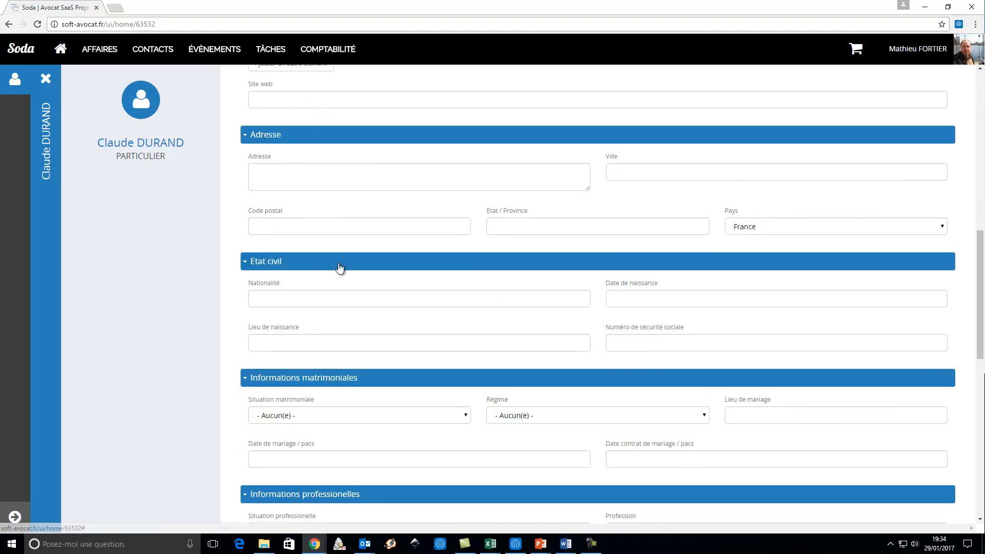
pyautogui.scroll(-2, 338, 266)
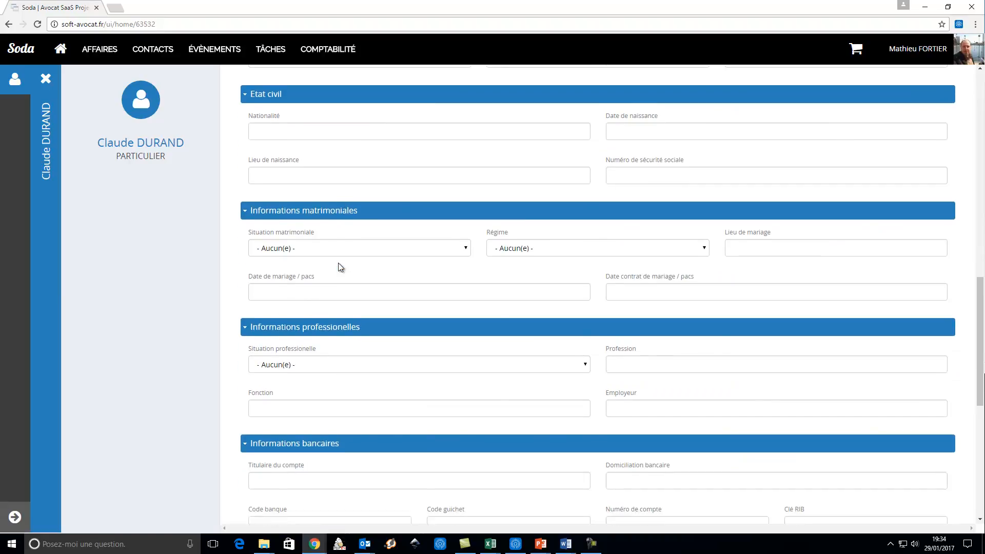
pyautogui.scroll(-3, 344, 277)
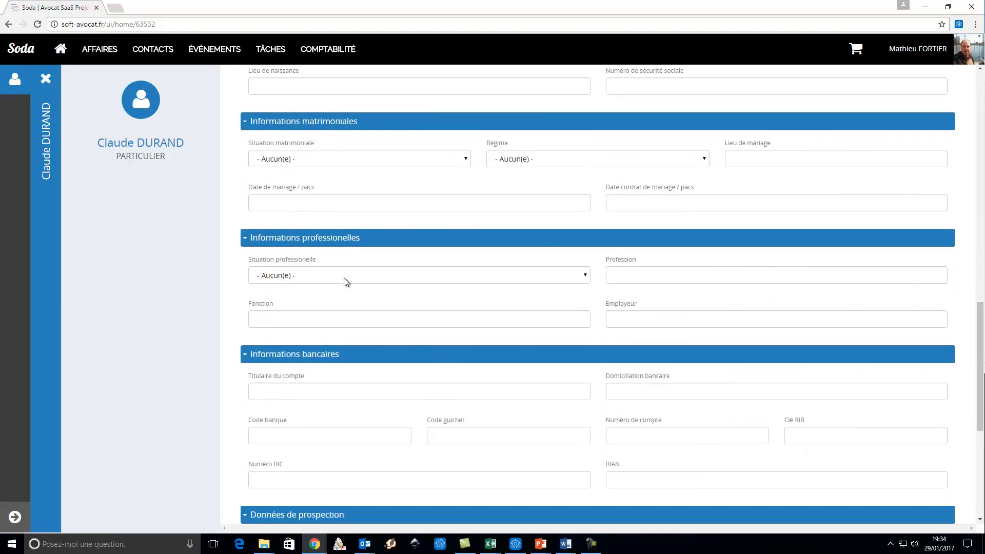
pyautogui.scroll(-1, 344, 278)
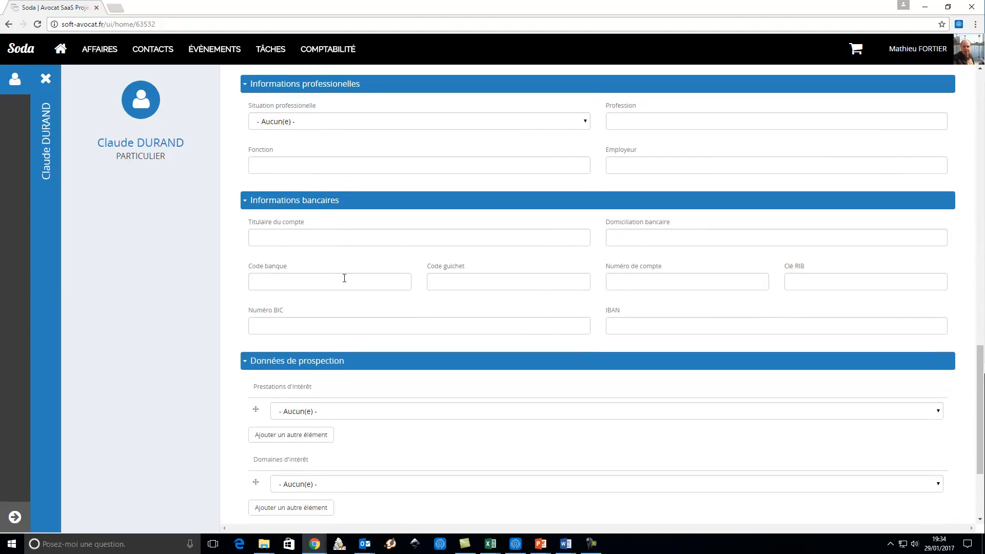
pyautogui.scroll(-1, 344, 278)
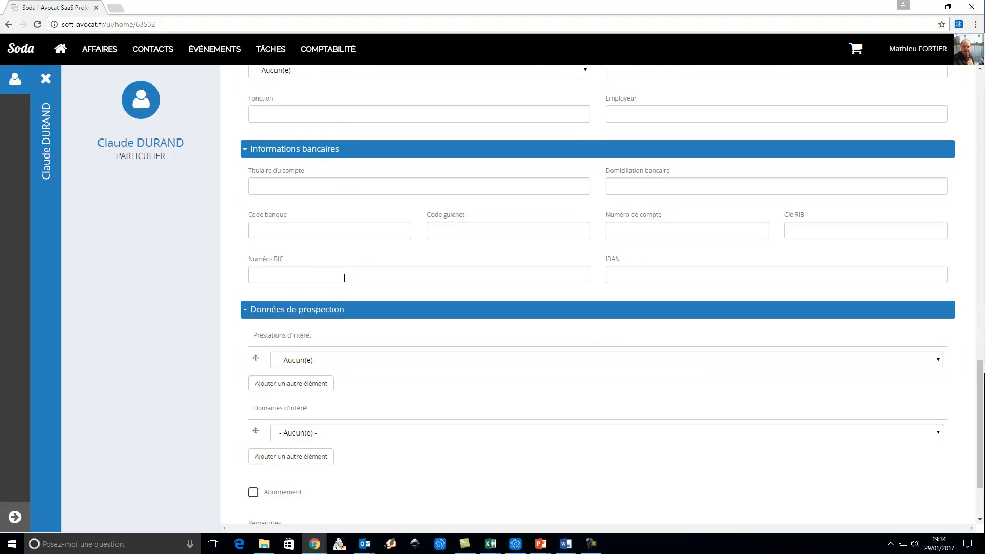
pyautogui.scroll(20, 344, 278)
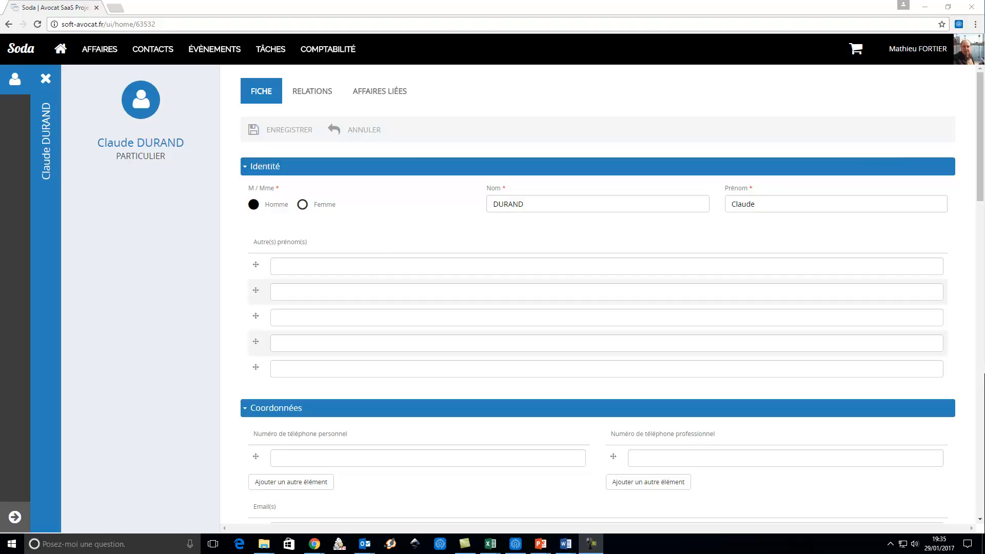
pyautogui.scroll(-2, 416, 233)
pyautogui.scroll(-10, 414, 222)
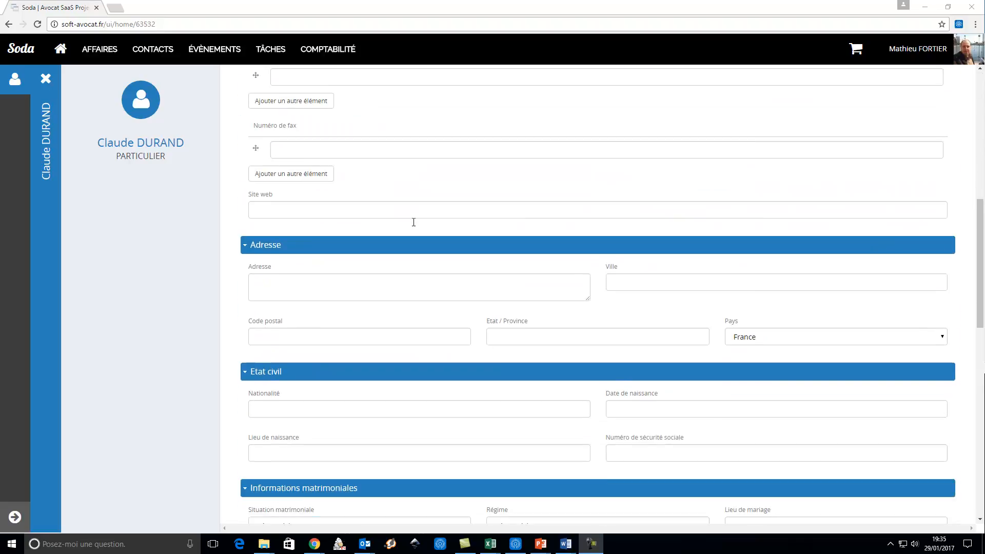
pyautogui.scroll(-5, 412, 223)
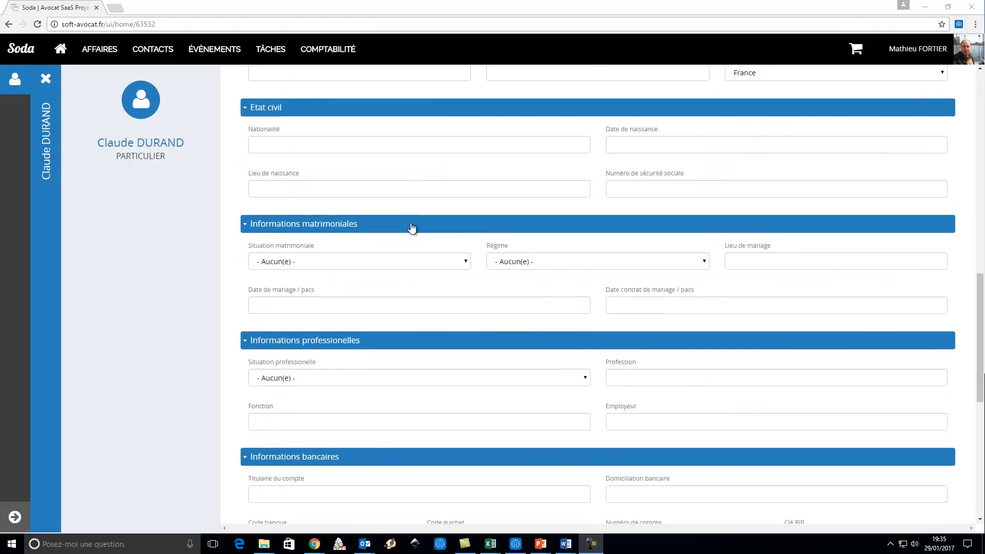
pyautogui.scroll(-1, 410, 231)
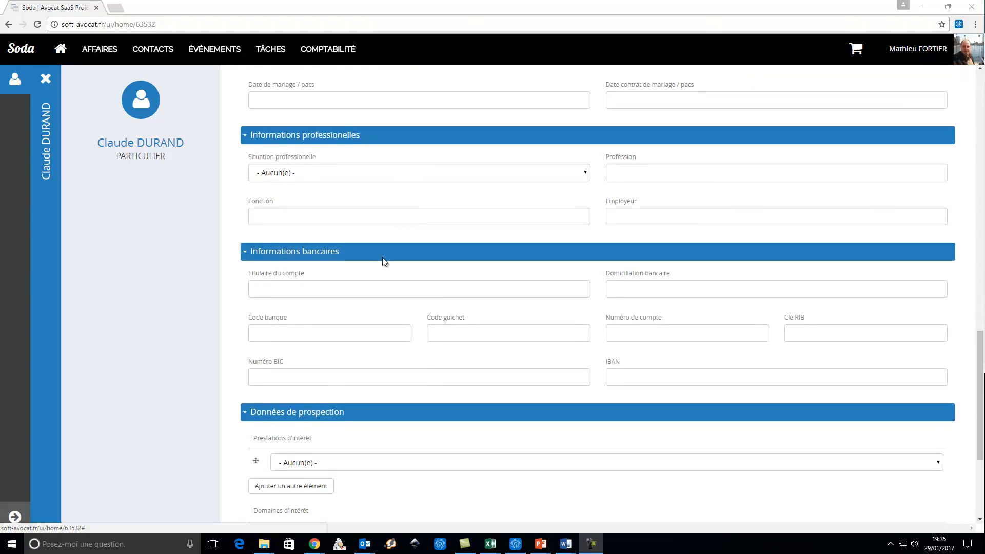
pyautogui.scroll(-2, 380, 262)
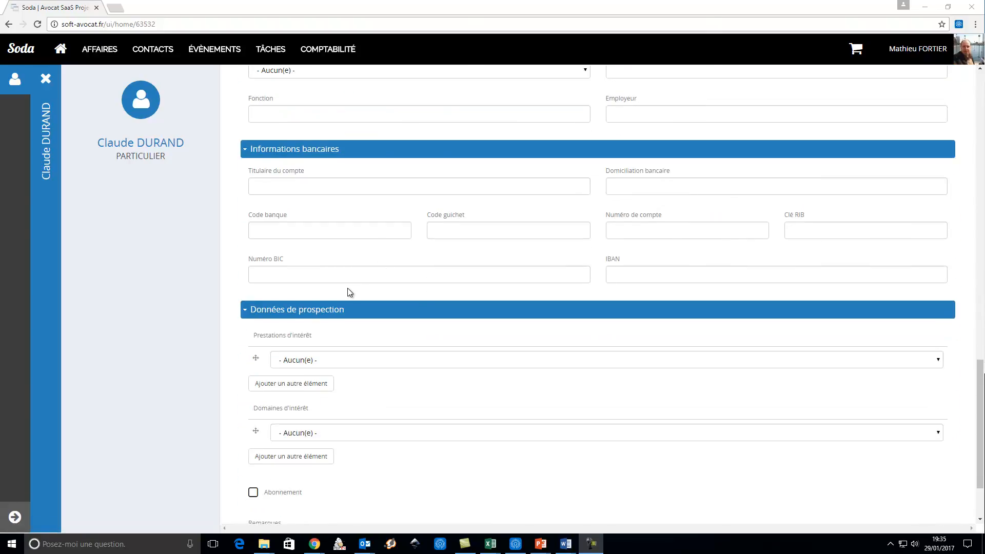
pyautogui.scroll(-1, 346, 288)
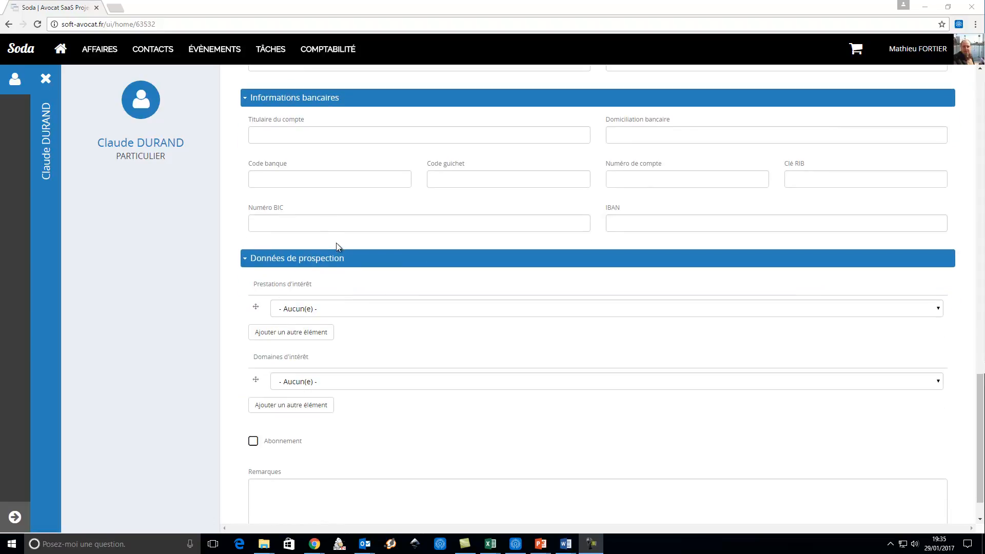
pyautogui.scroll(-1, 374, 265)
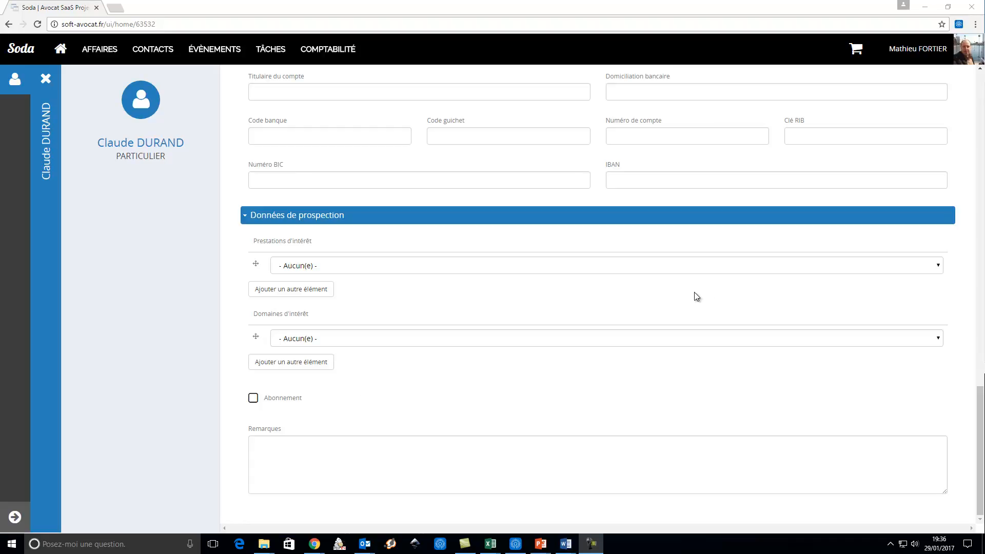
pyautogui.click(411, 266)
# In the Relations tab, link another individual contact with Qualité Ascendant(e) and save the relation
pyautogui.click(295, 316)
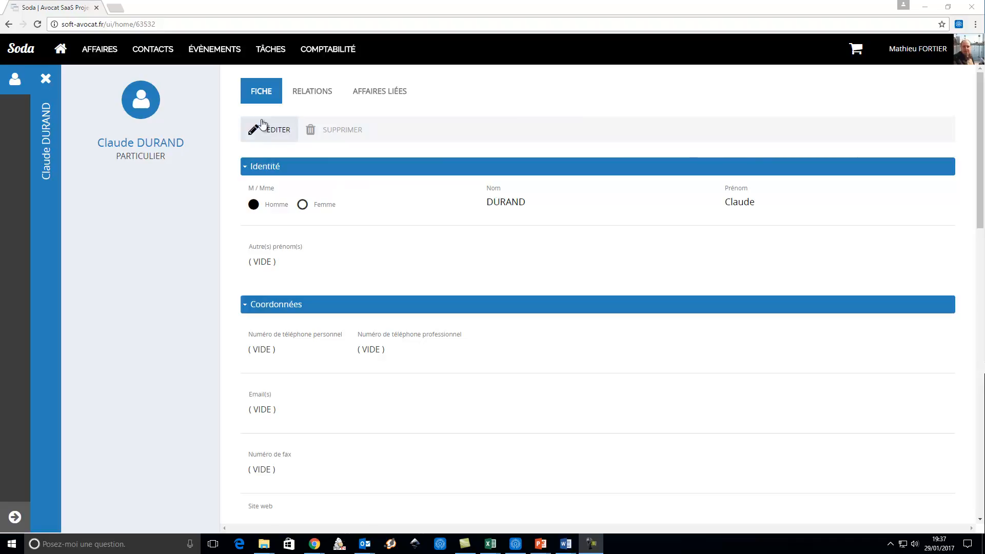
pyautogui.click(312, 92)
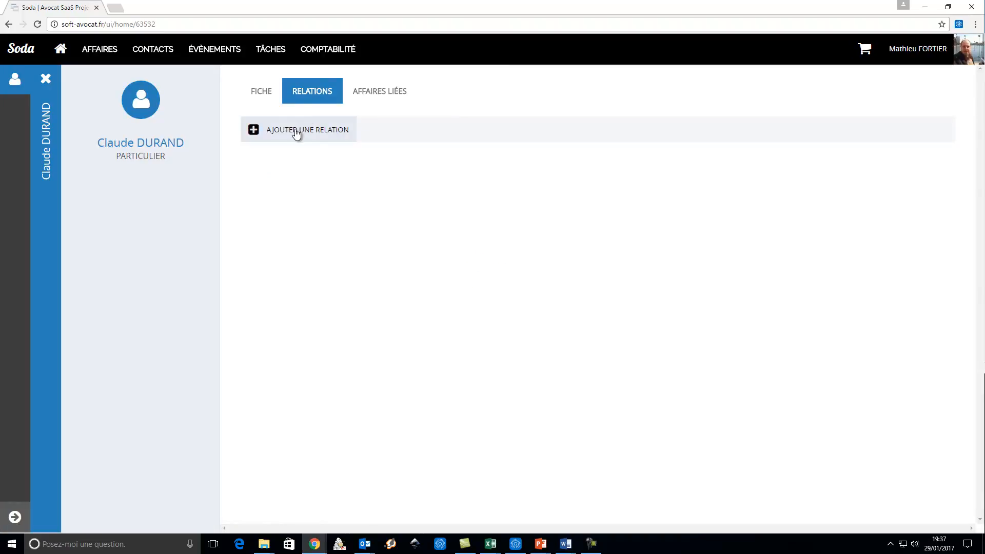
pyautogui.click(296, 133)
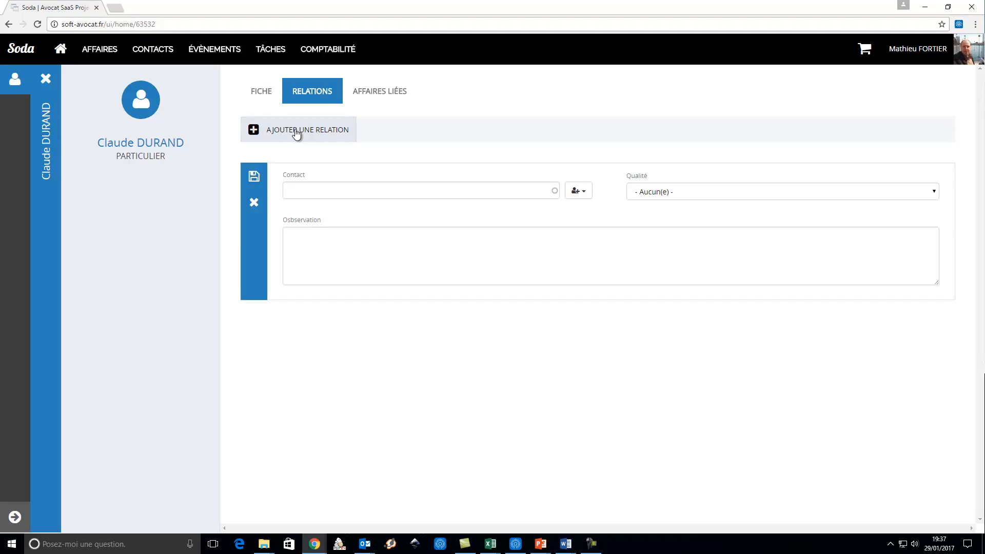
pyautogui.click(300, 192)
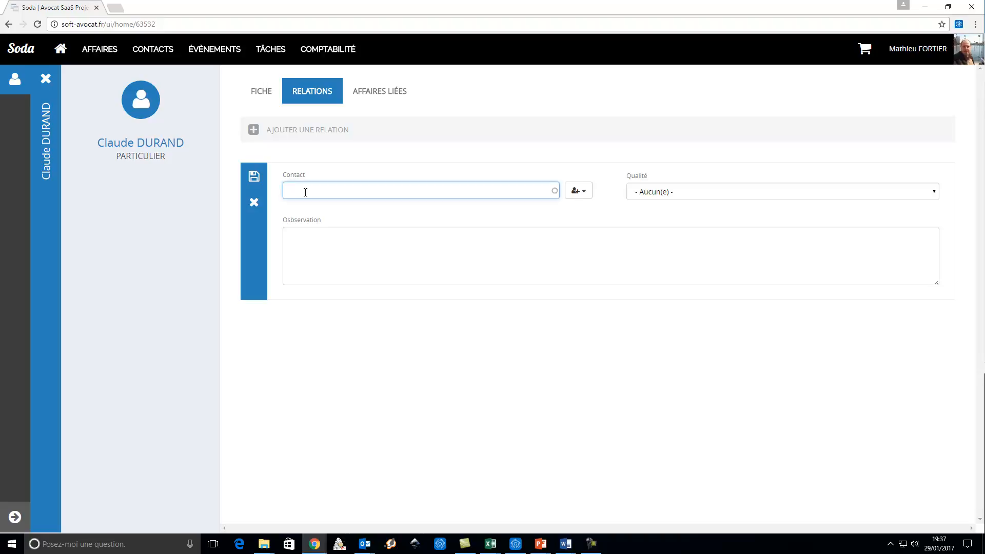
pyautogui.write('e')
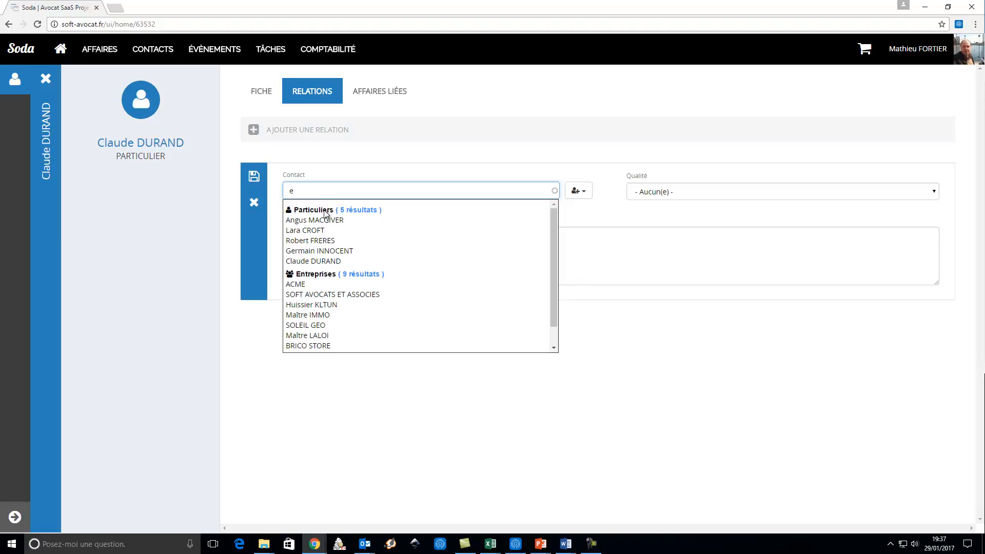
pyautogui.scroll(-1, 406, 299)
pyautogui.scroll(1, 401, 298)
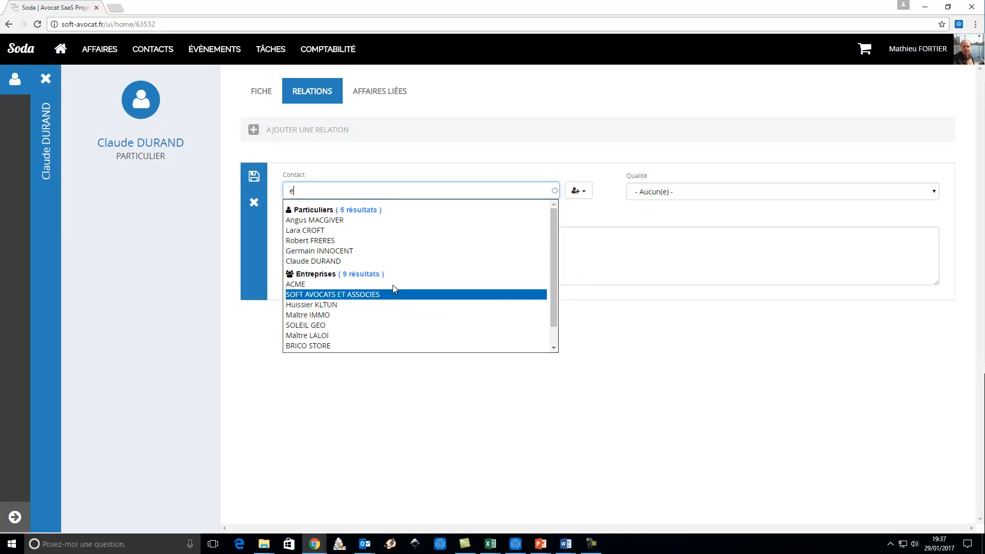
pyautogui.click(338, 223)
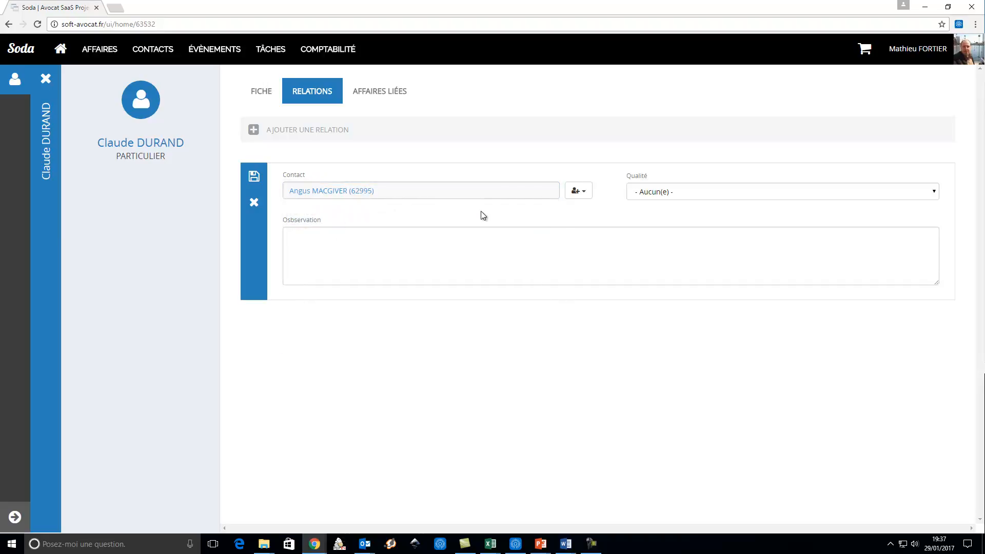
pyautogui.click(678, 192)
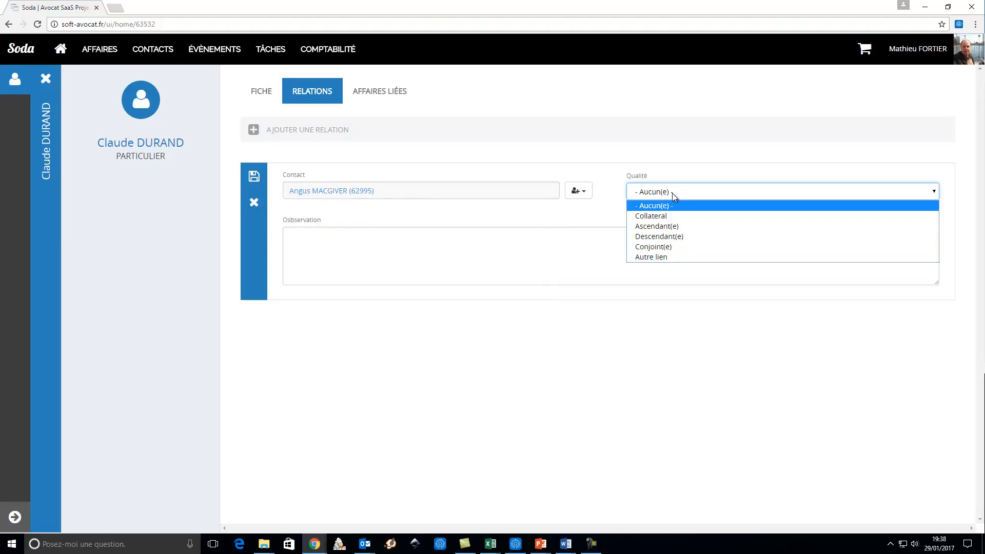
pyautogui.click(655, 228)
pyautogui.click(252, 180)
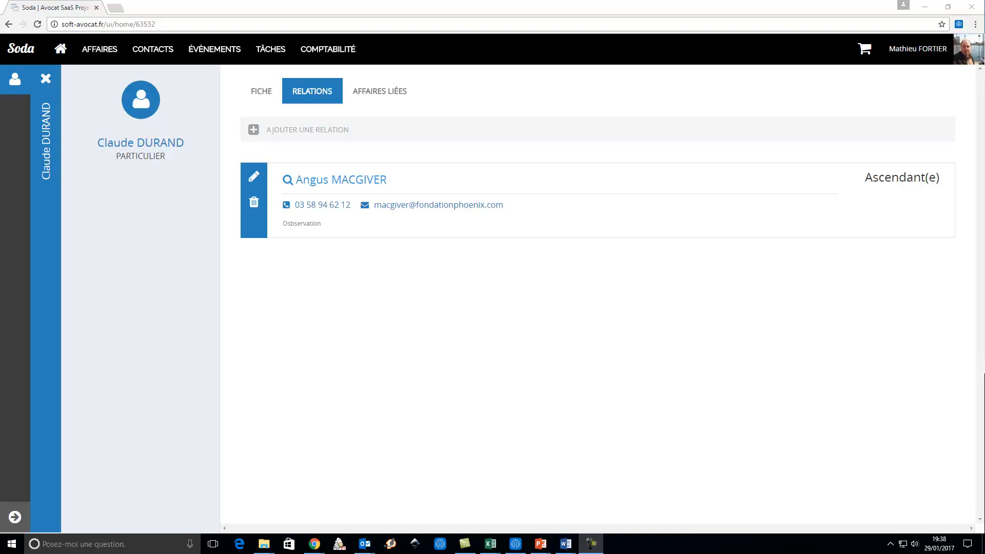
# Add company TEST with Forme juridique SARL - Société à responsabilité limitée and save it
pyautogui.click(14, 518)
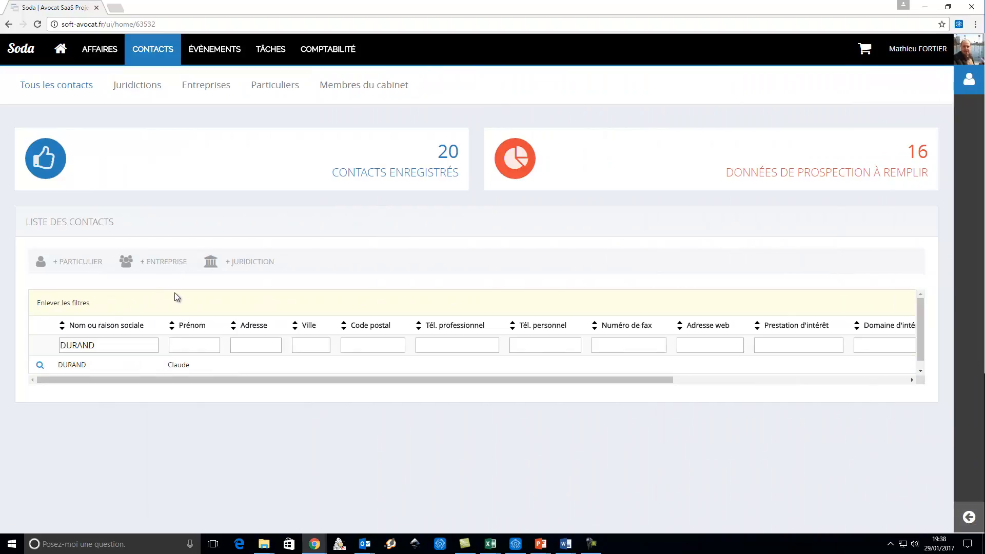
pyautogui.click(165, 262)
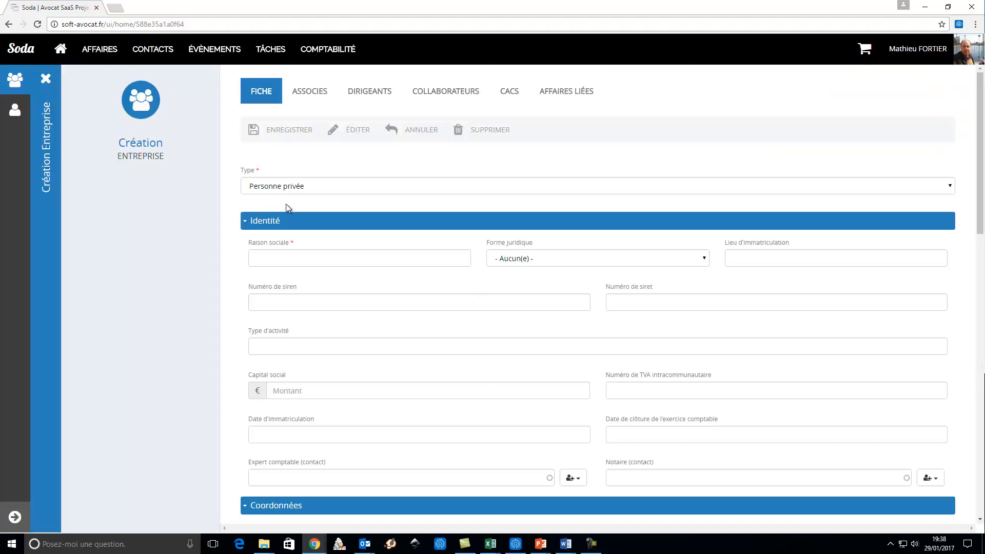
pyautogui.click(281, 255)
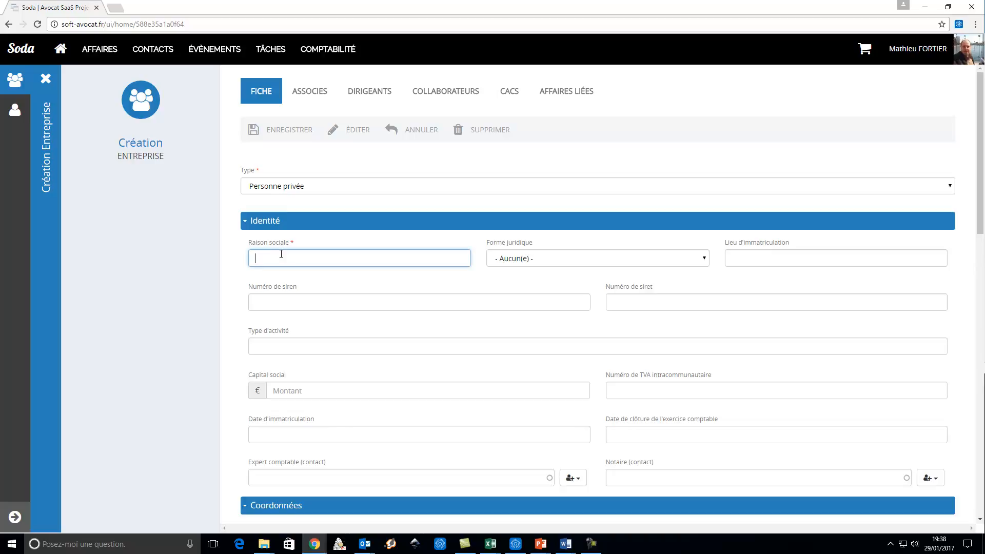
pyautogui.write('TEST')
pyautogui.click(516, 260)
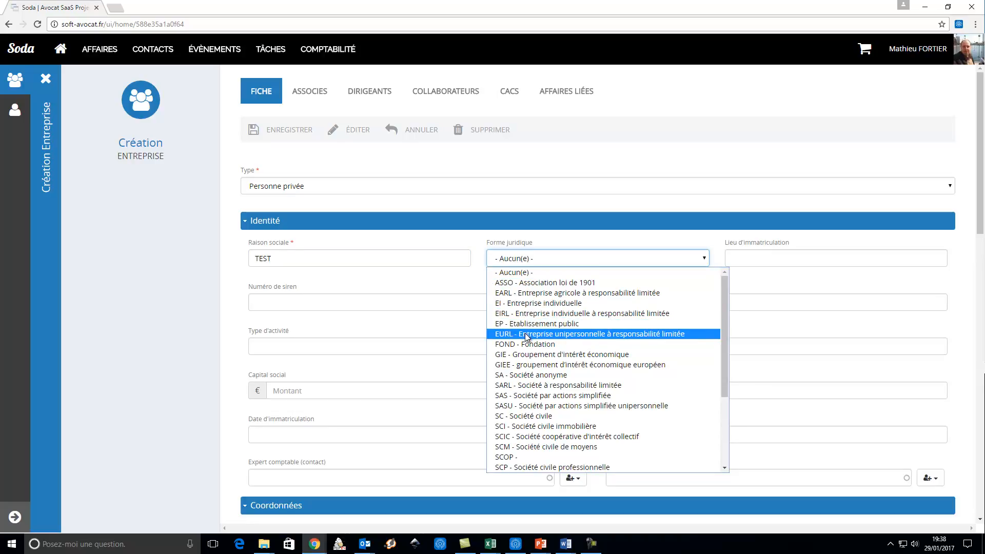
pyautogui.click(524, 385)
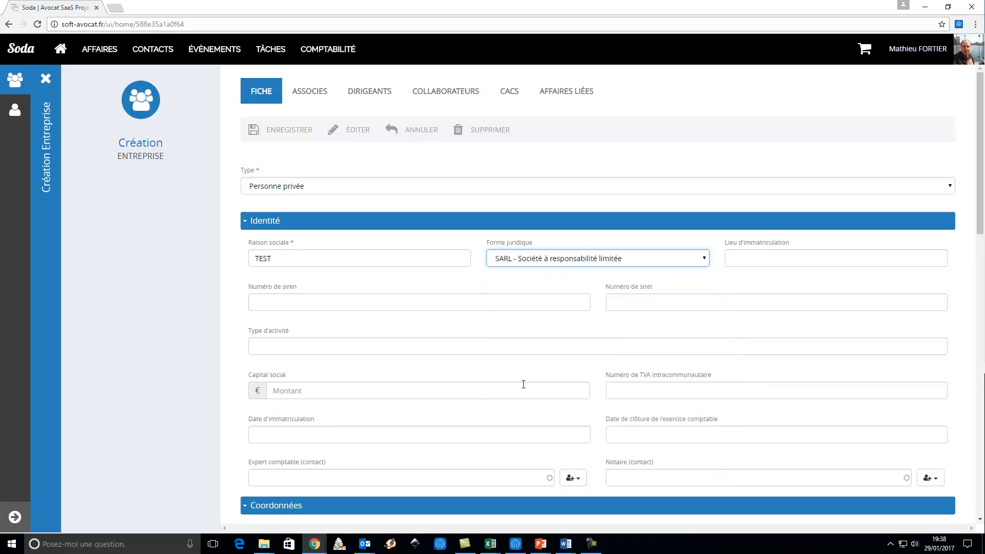
pyautogui.click(288, 141)
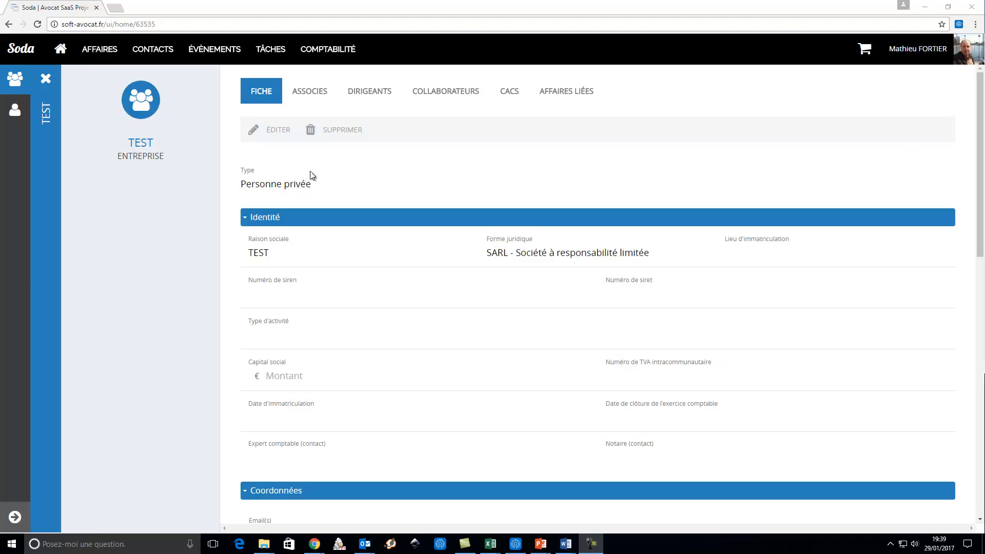
# In TEST's Associés tab, add a new associate and pick an individual contact for it
pyautogui.click(311, 103)
pyautogui.click(311, 102)
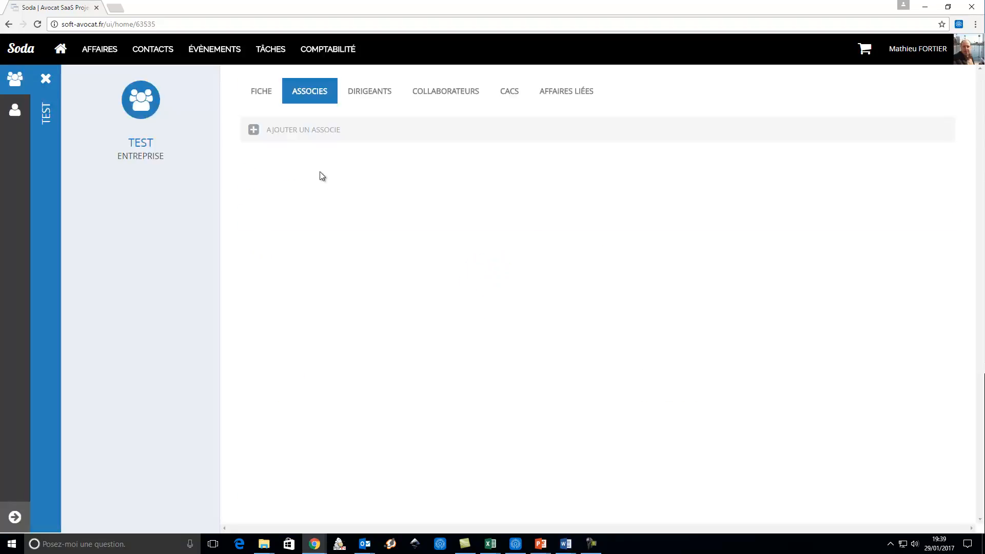
pyautogui.click(305, 132)
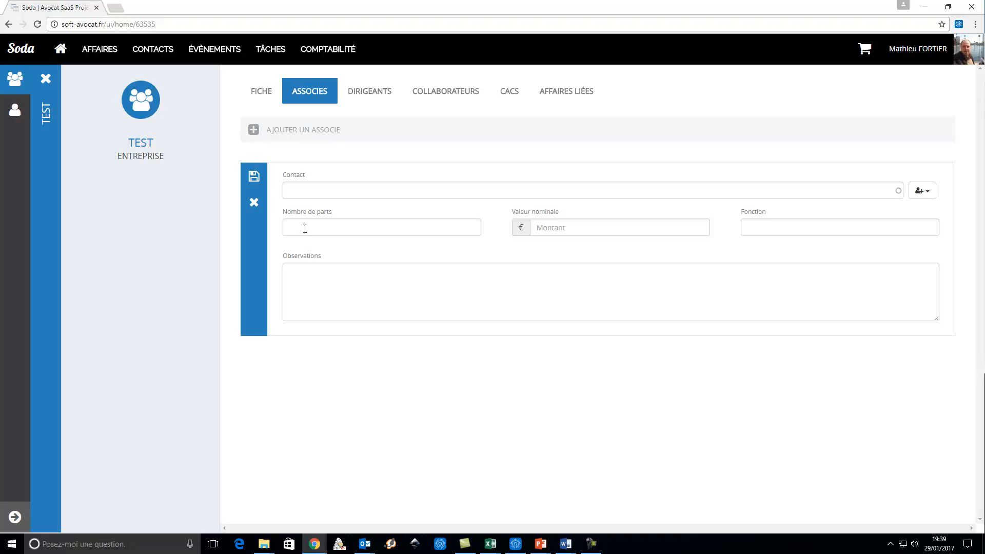
pyautogui.click(314, 194)
pyautogui.write('e')
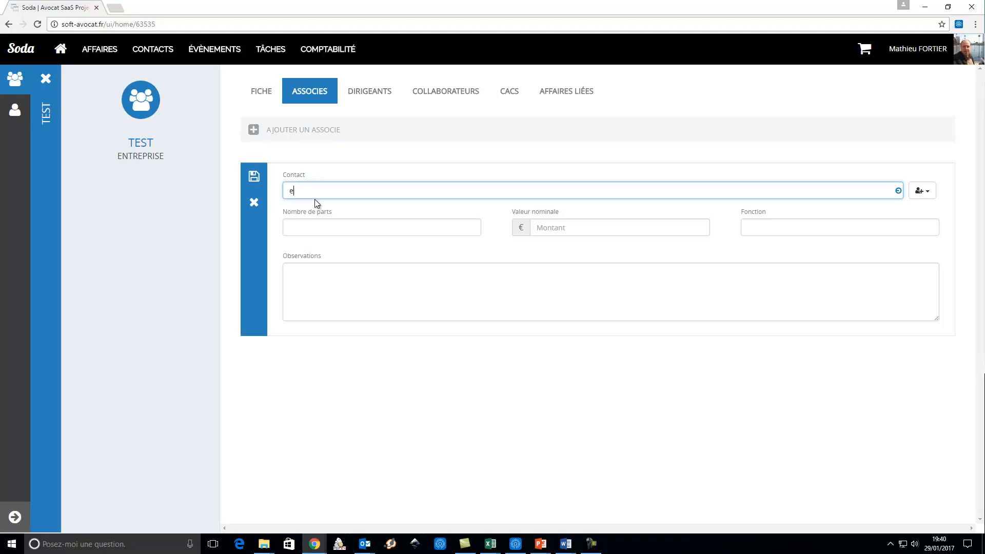
pyautogui.click(314, 251)
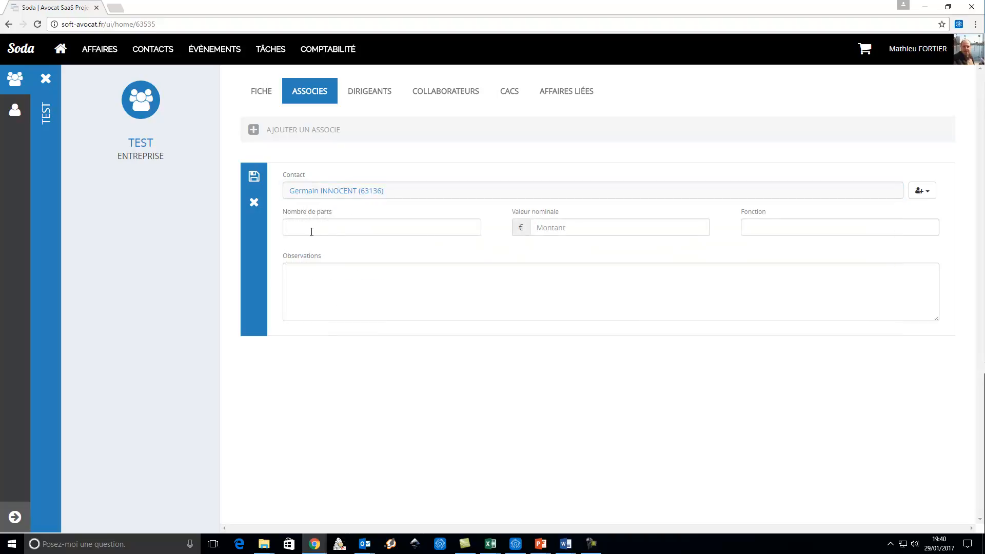
# Give the associate 200 parts at a nominal value of 10 € and save
pyautogui.click(310, 232)
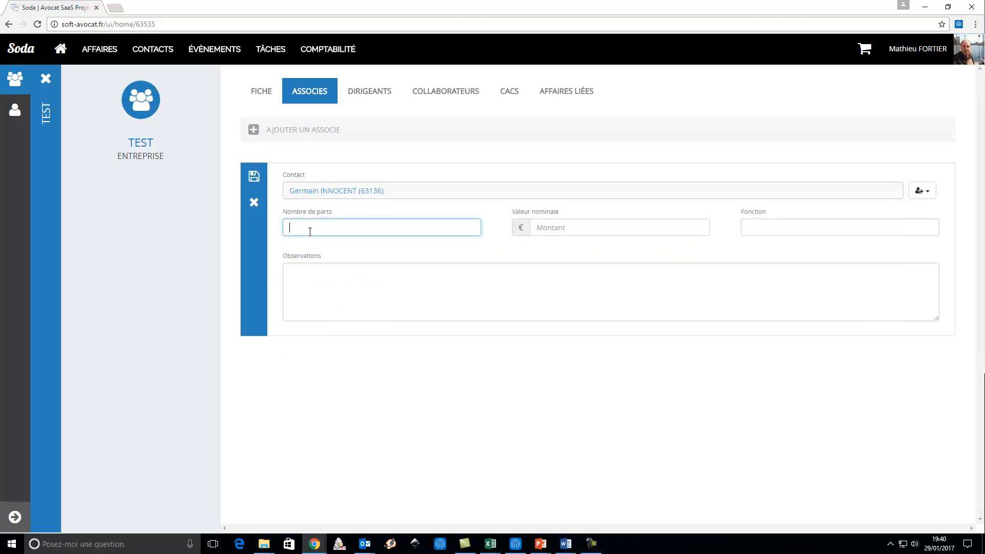
pyautogui.write('200')
pyautogui.click(548, 226)
pyautogui.write('10')
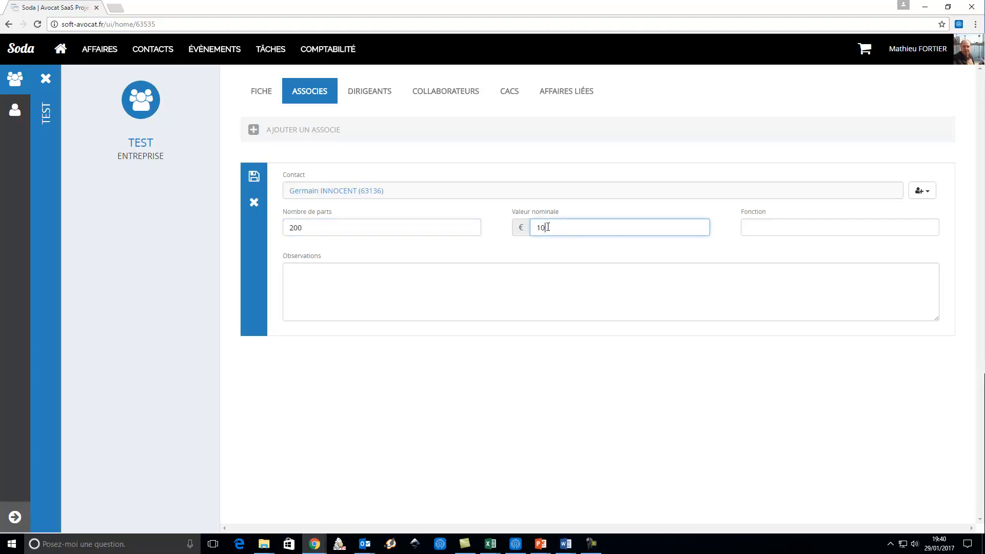
pyautogui.click(764, 226)
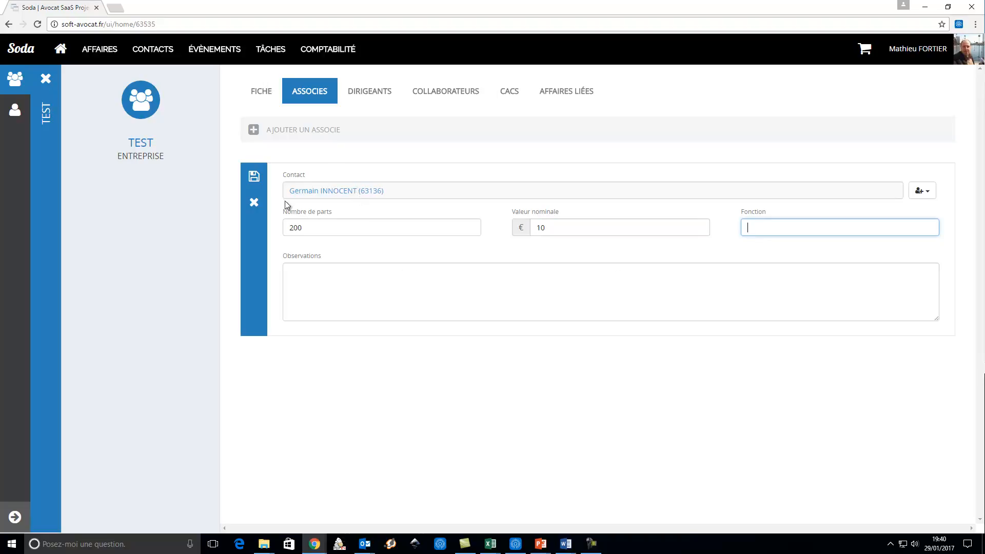
pyautogui.click(255, 180)
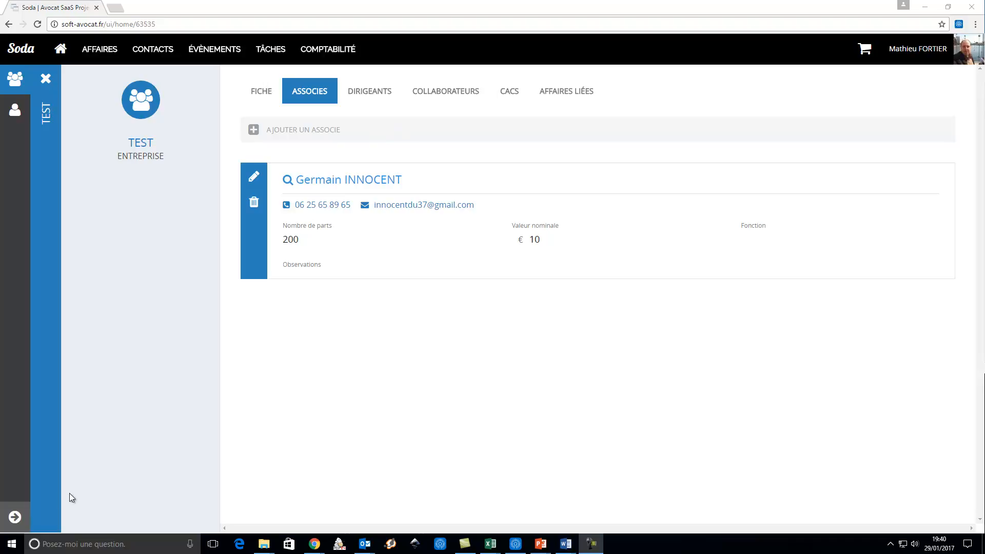
# Filter the contacts by ACME, open the ACME record and show its Affaires liées
pyautogui.click(15, 517)
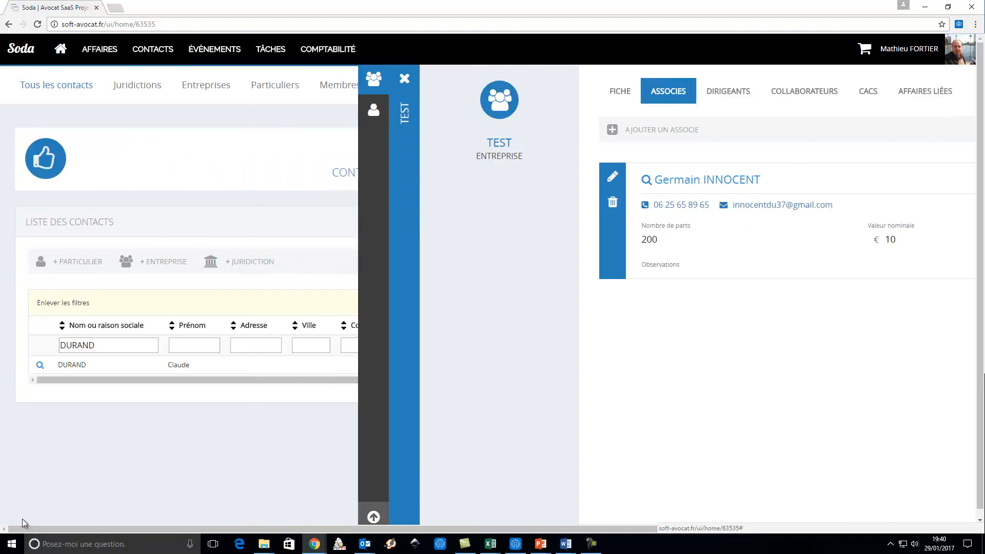
pyautogui.moveTo(124, 347); pyautogui.dragTo(59, 345)
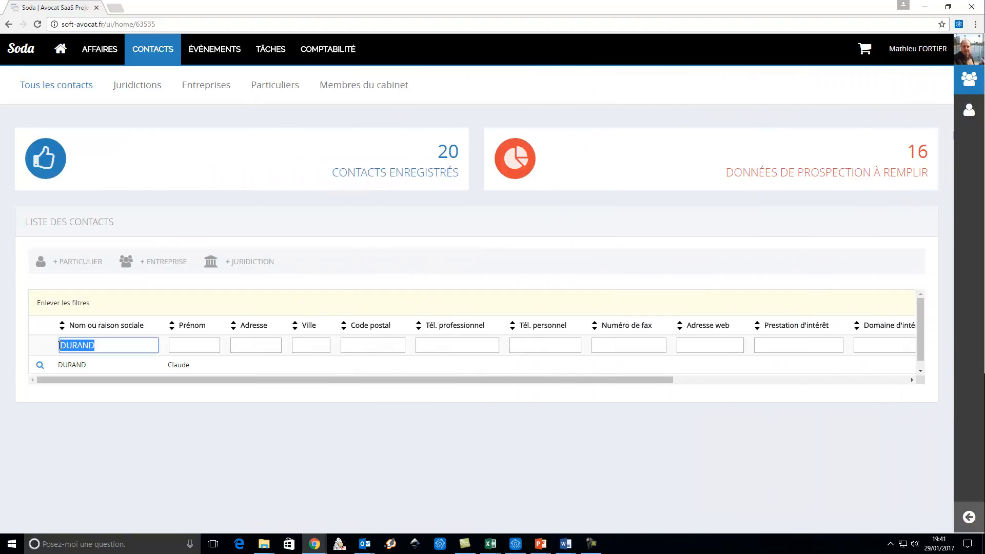
pyautogui.write('ACME')
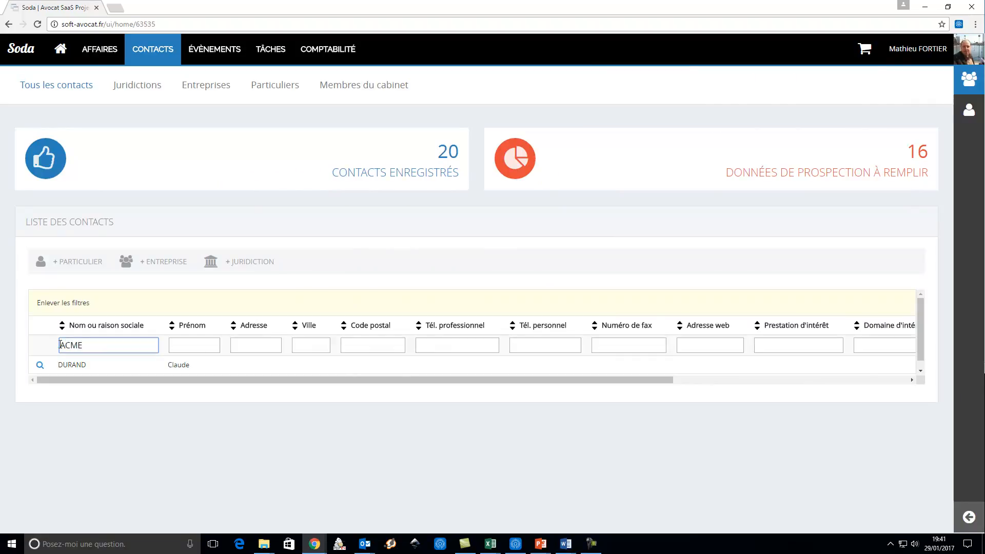
pyautogui.press('Return')
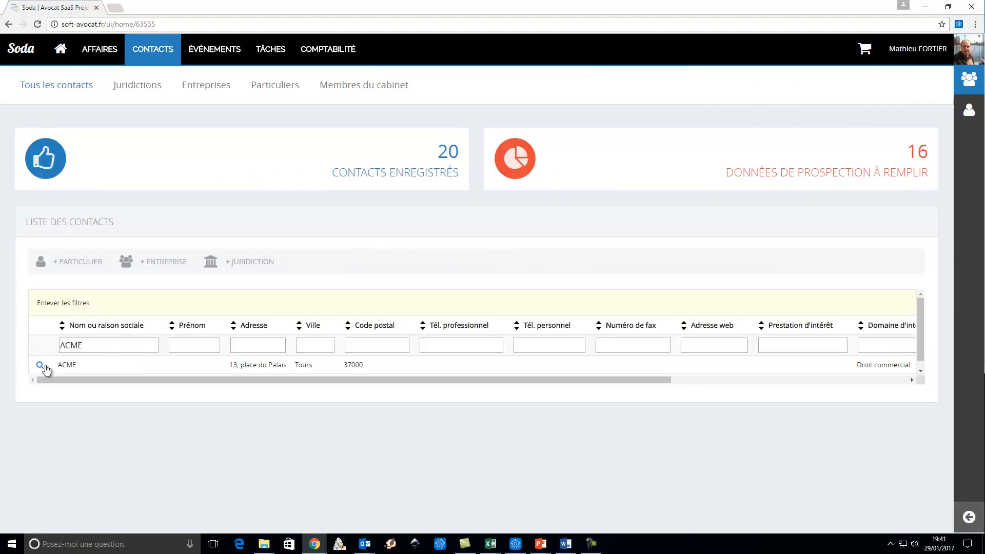
pyautogui.click(41, 367)
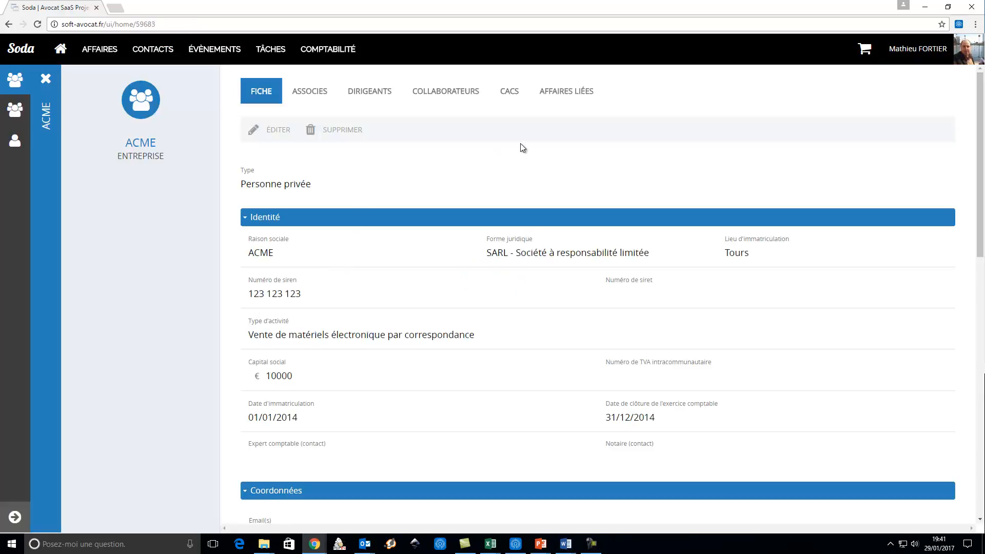
pyautogui.click(562, 94)
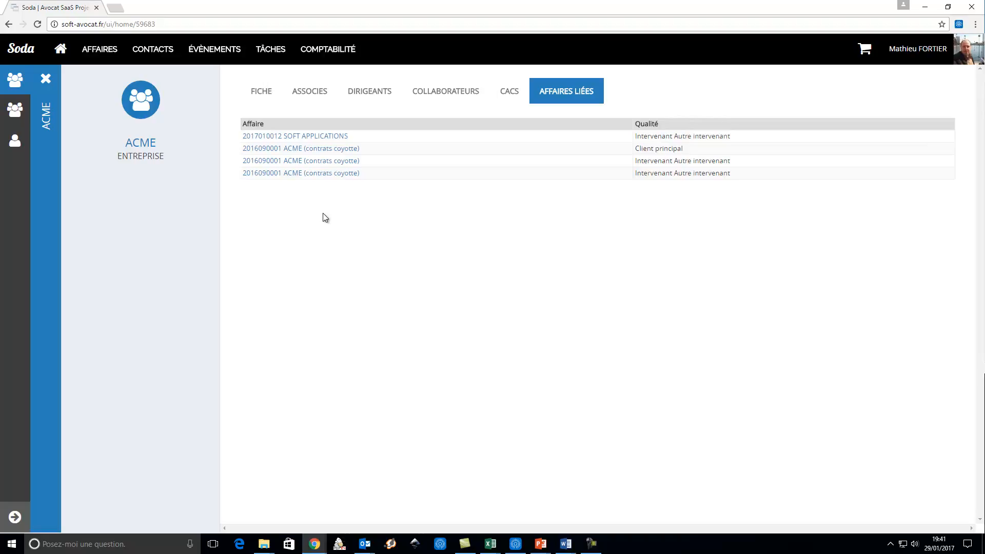
pyautogui.click(304, 138)
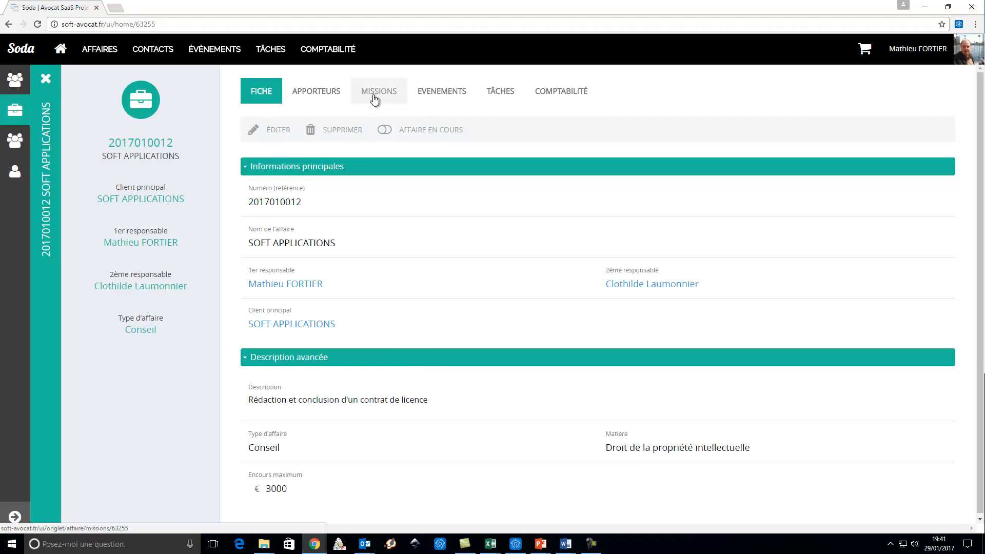
pyautogui.click(374, 99)
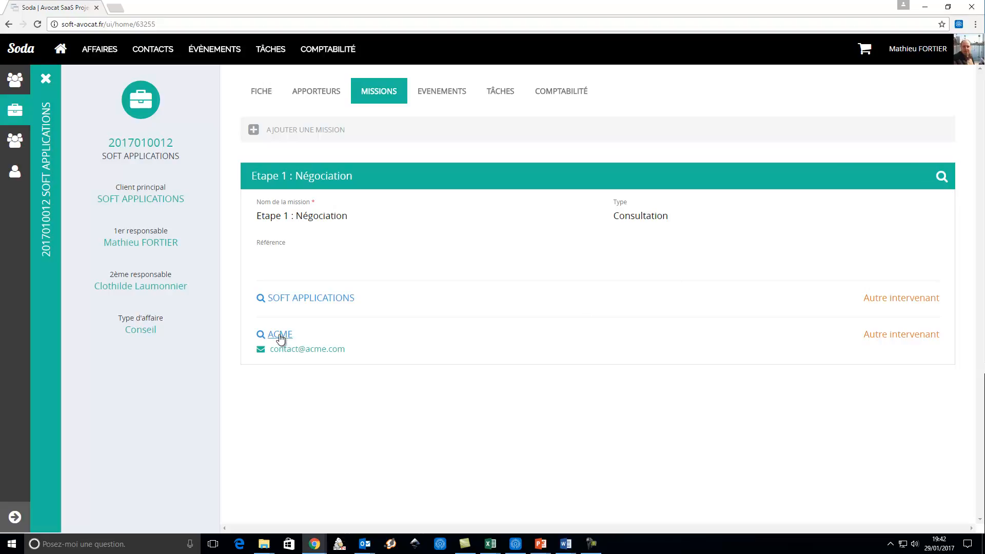
pyautogui.click(280, 336)
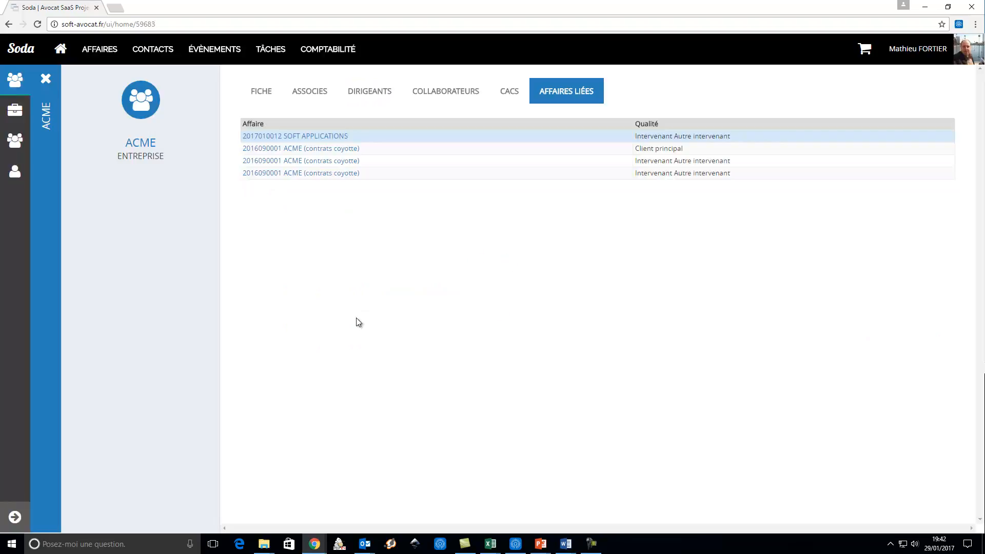